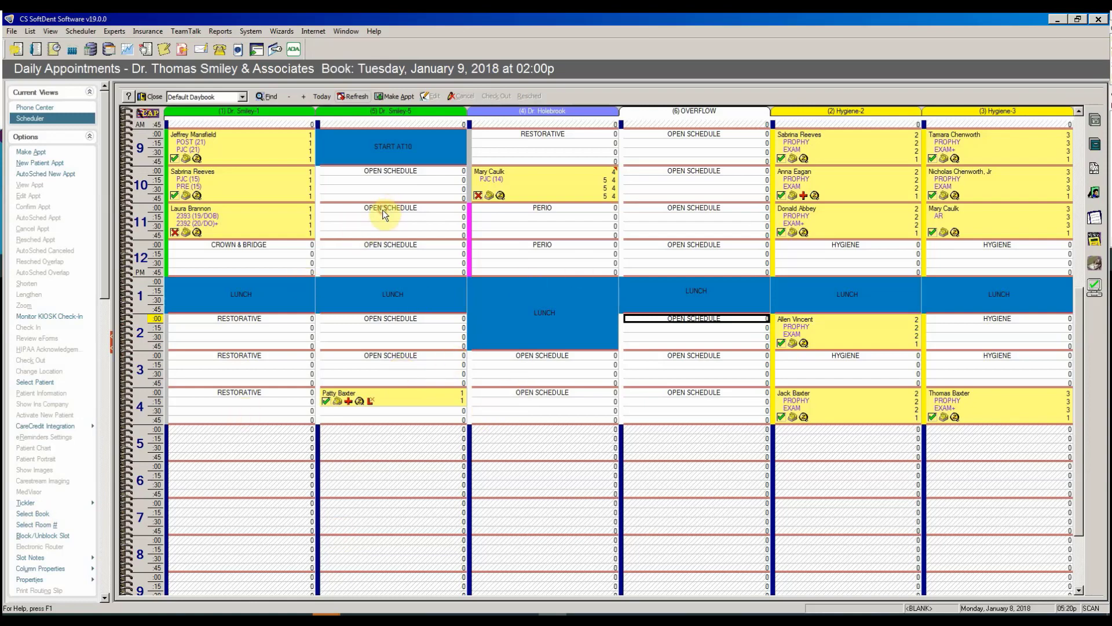
- Start a new patient appointment at 11:00 in room 5, entering the patient's name, date of birth, doctor 1 and cell number
left_click(32, 164)
left_click(32, 165)
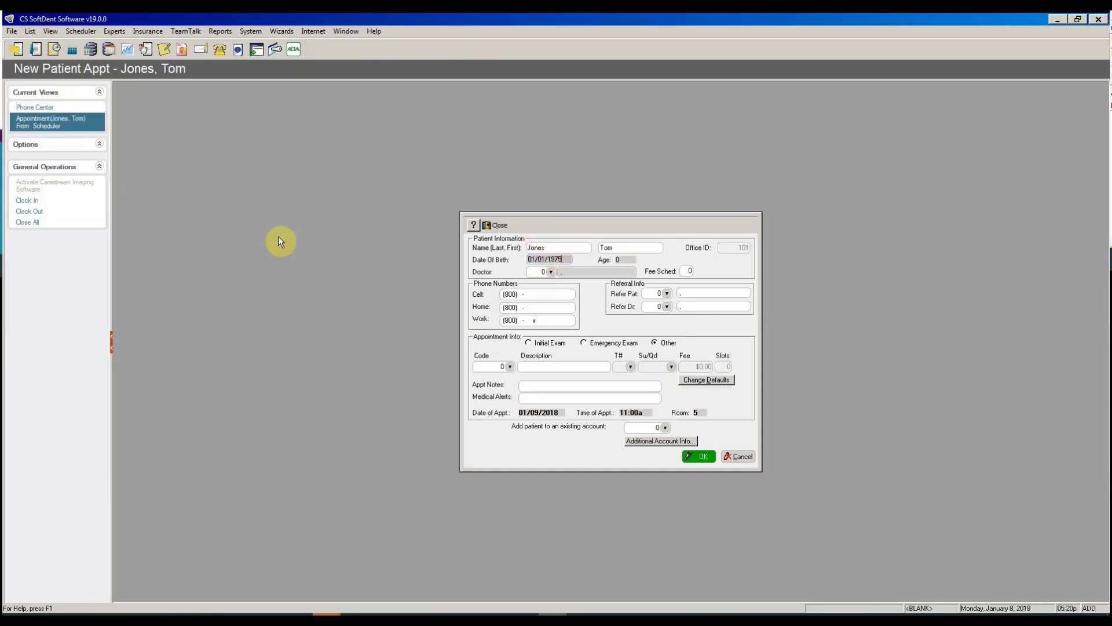
left_click(535, 271)
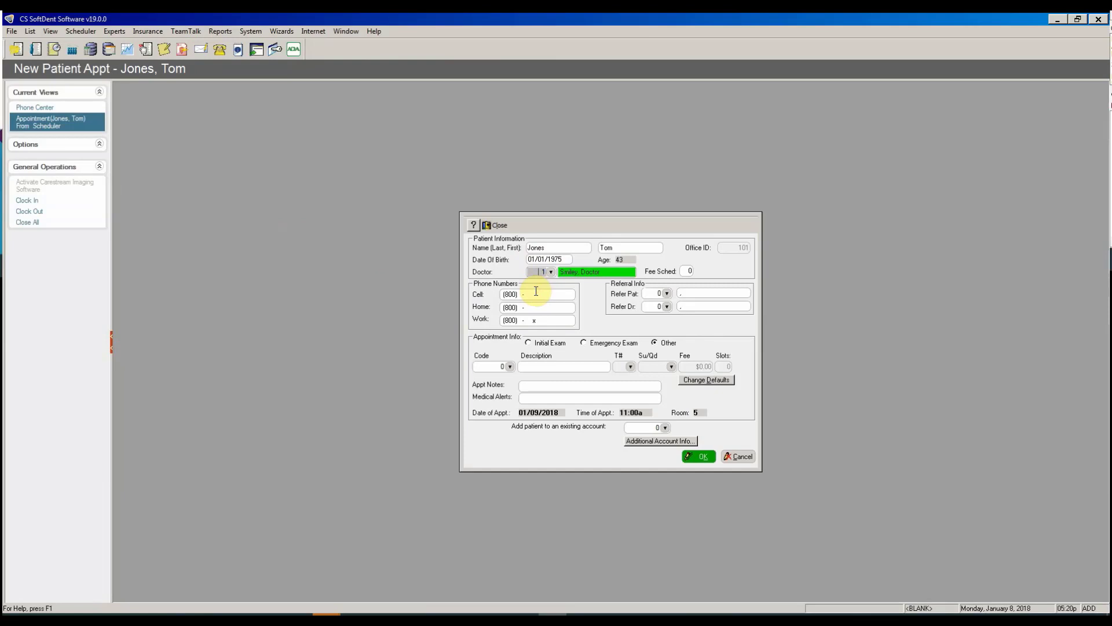
left_click(536, 293)
type("5551212")
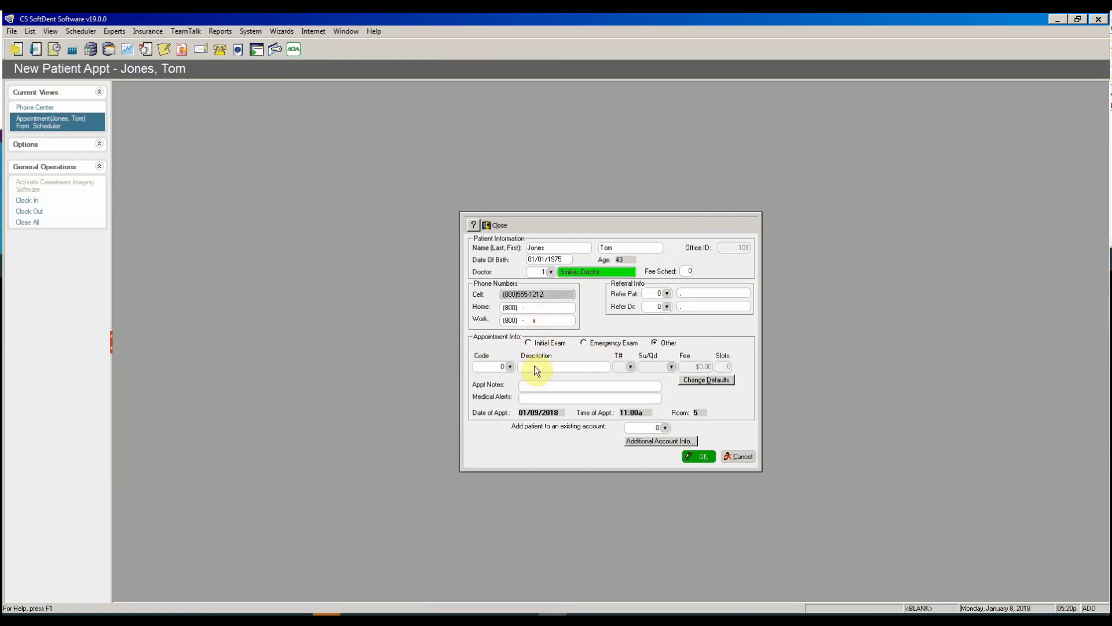
- Set the new patient appointment to Initial Exam with a length of 4 slots
key("alt+i")
left_click(724, 366)
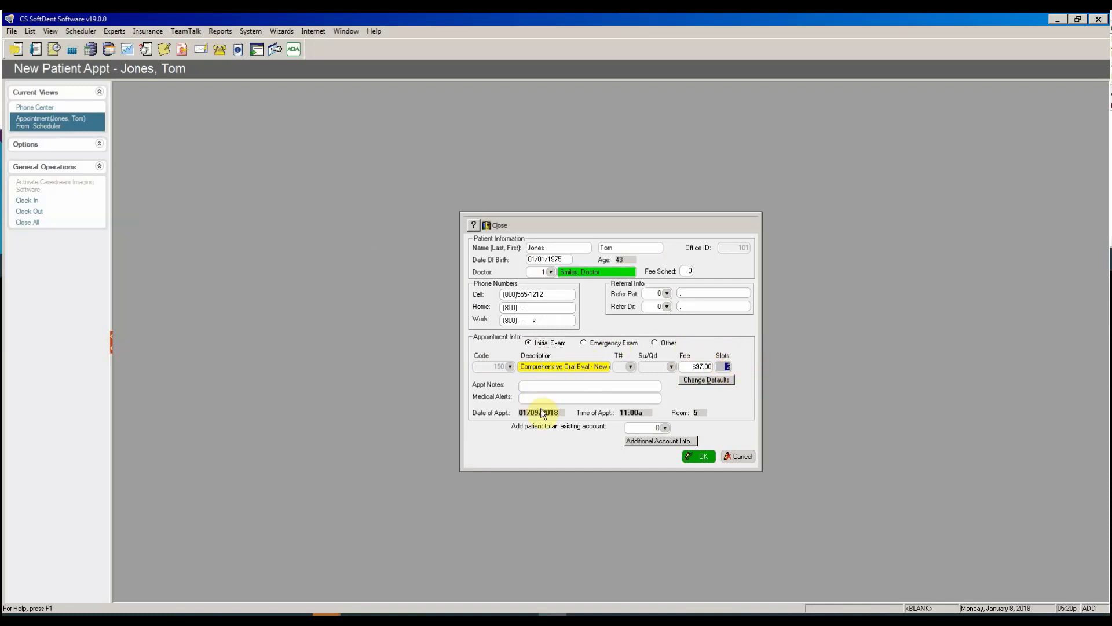
type("4")
- Fill in the additional account information with the street address, the Home Depot dental plan and sex Male
left_click(494, 224)
left_click(473, 209)
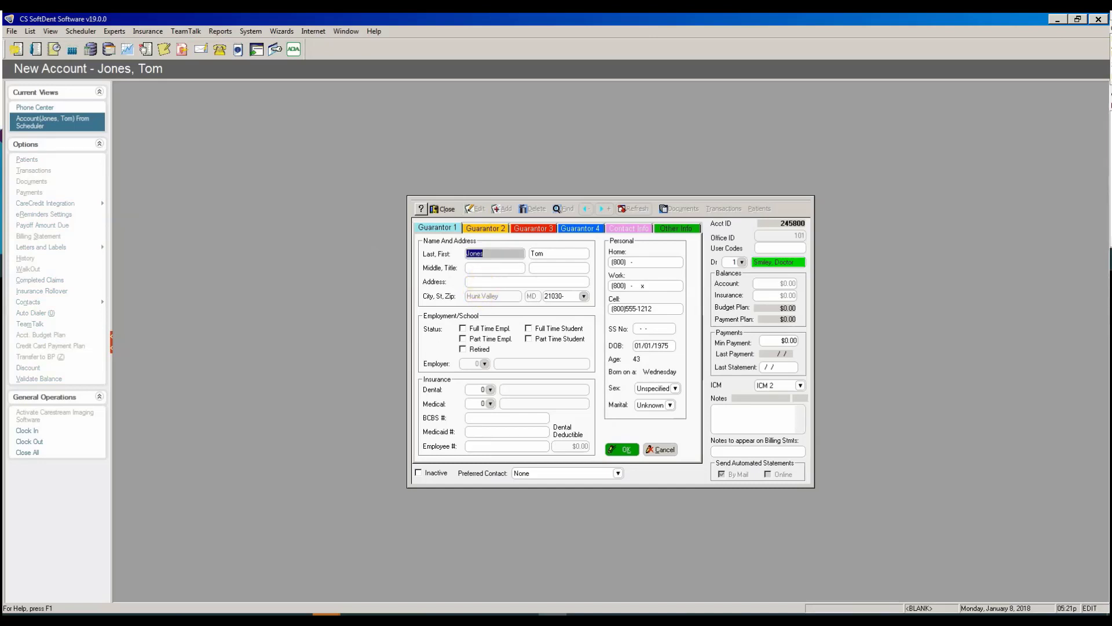
left_click(477, 282)
type("1234 ")
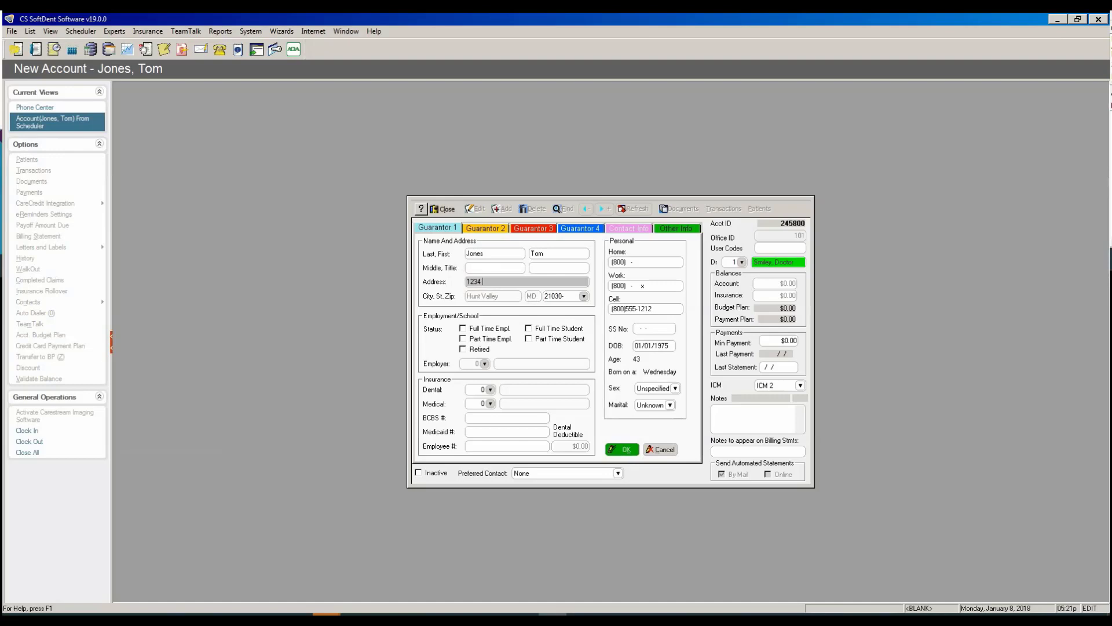
type(" Main Street")
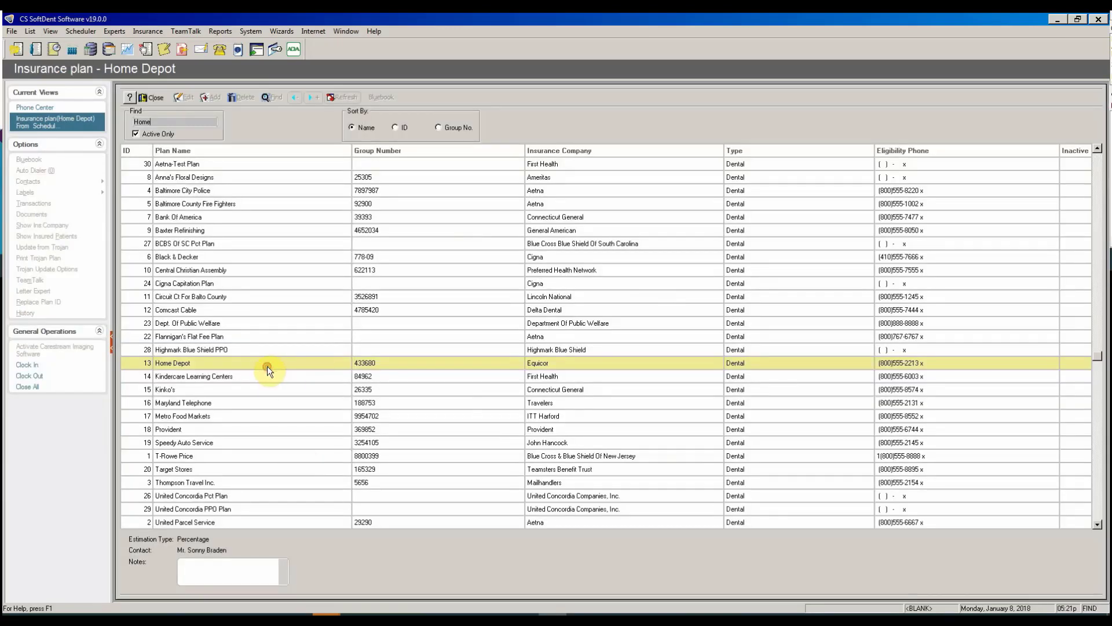
double_click(488, 365)
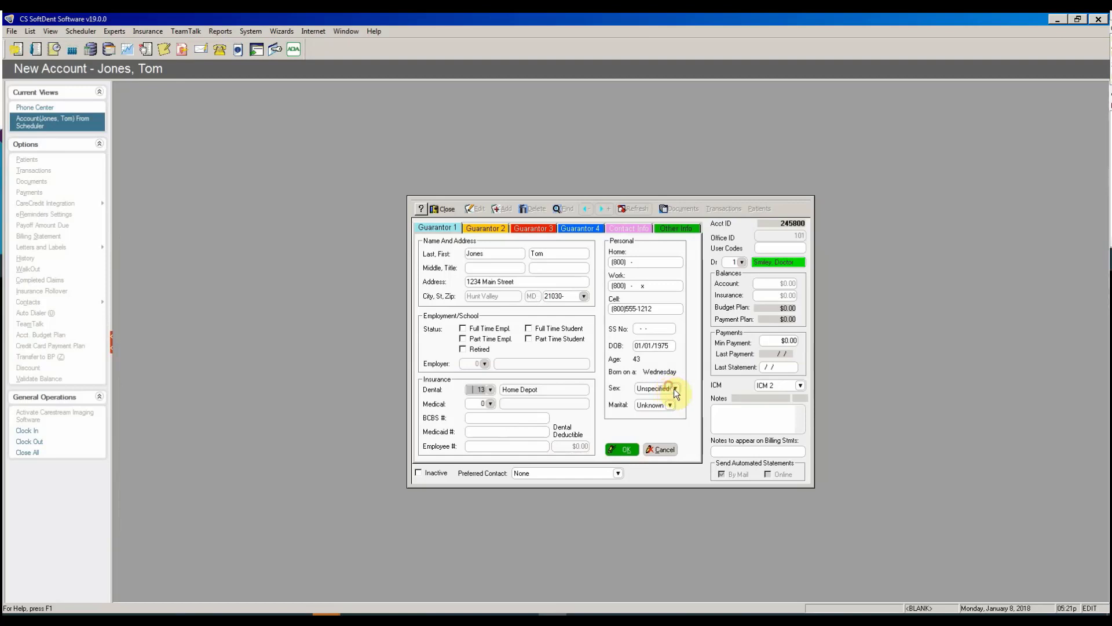
left_click(652, 405)
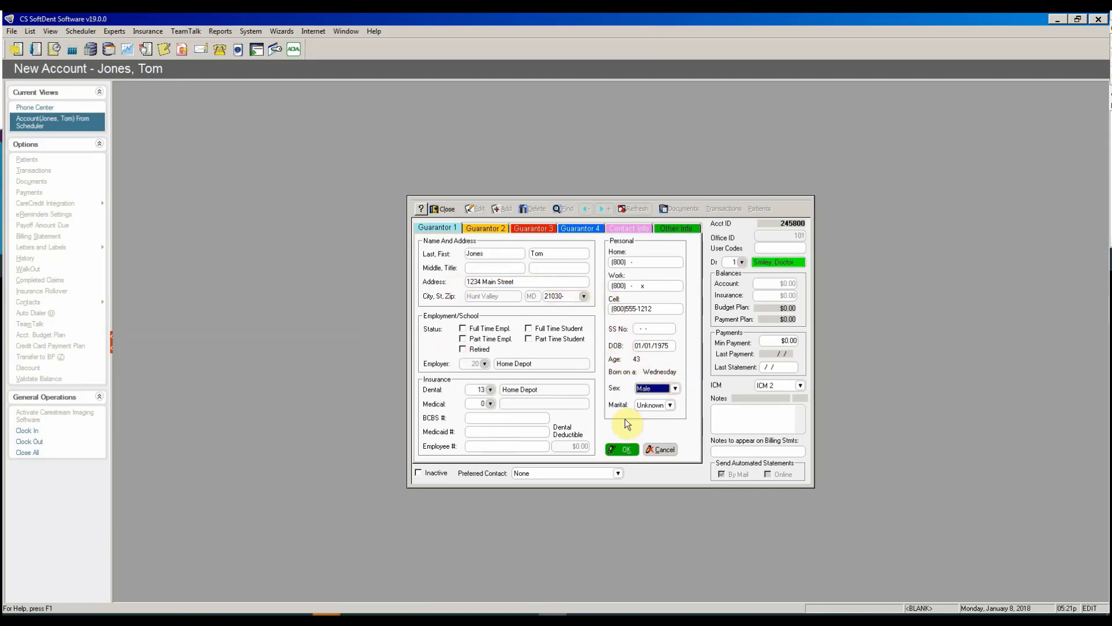
- Save and activate the new account, updating matching patients' addresses, and book the appointment by overriding the doctor conflict
left_click(633, 452)
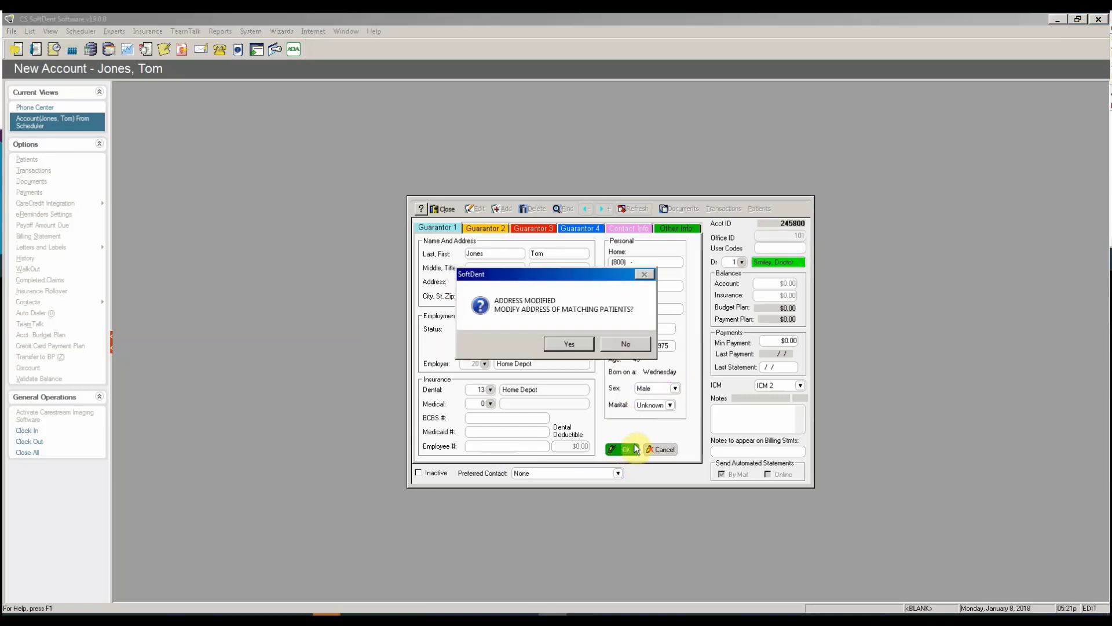
left_click(562, 345)
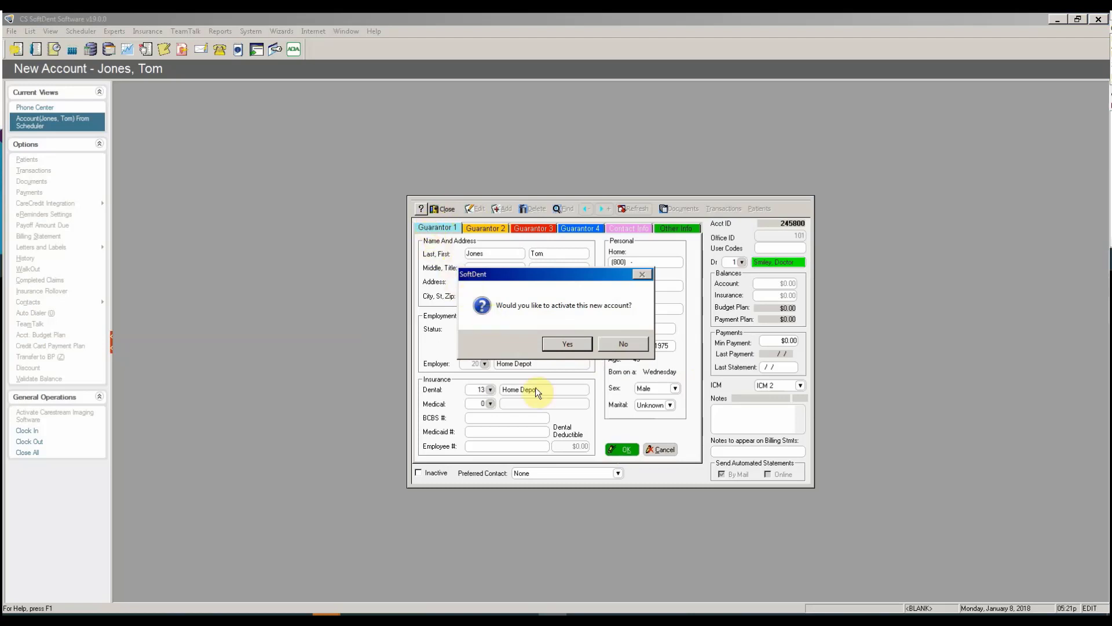
left_click(568, 345)
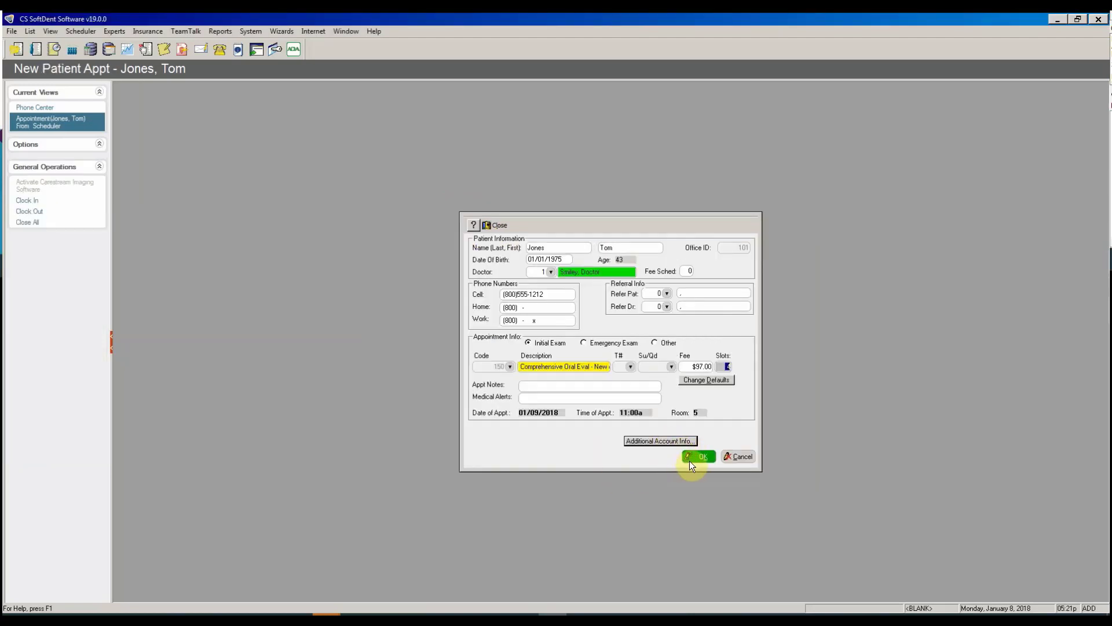
left_click(691, 459)
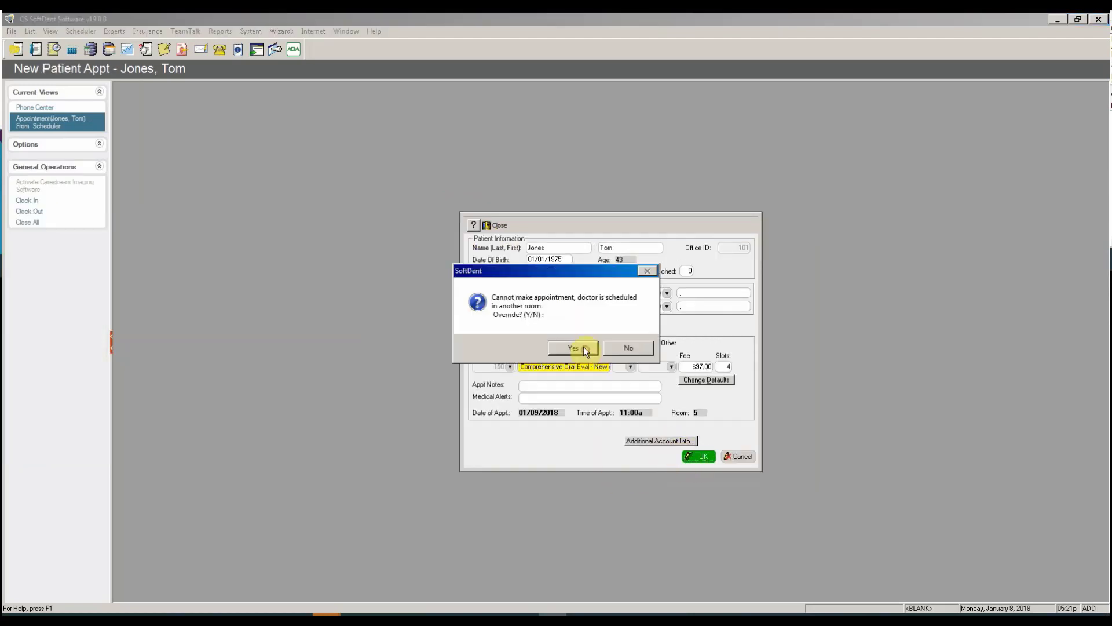
left_click(572, 348)
- Activate the new patient from the 11:00 appointment, setting primary dental insurance to the guarantor and the relationship to Guarantor 1 to Self
right_click(375, 215)
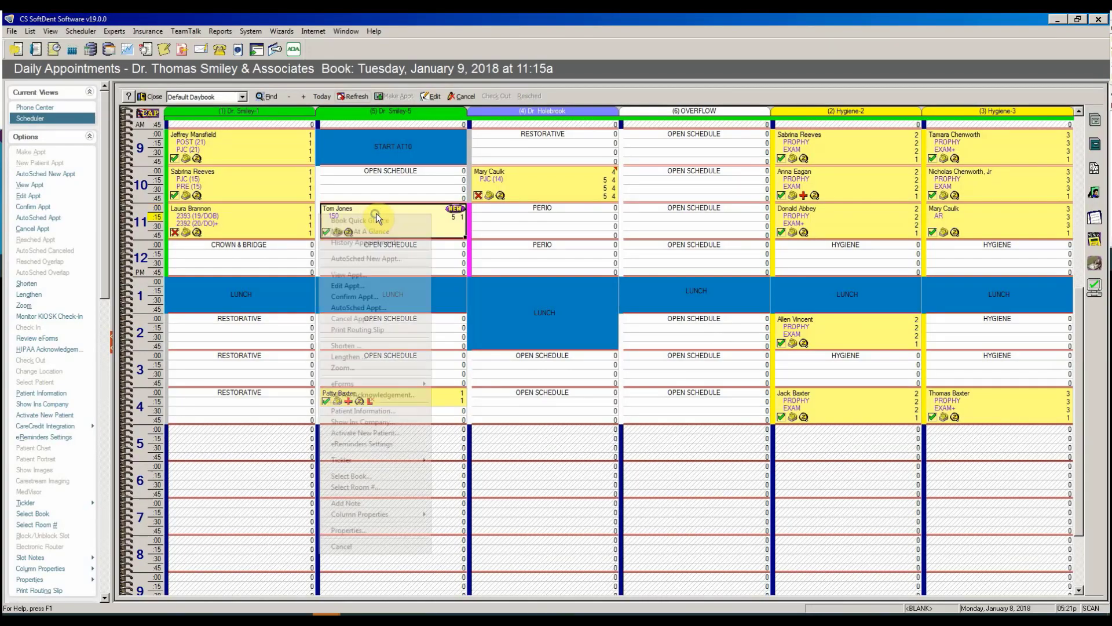
left_click(385, 433)
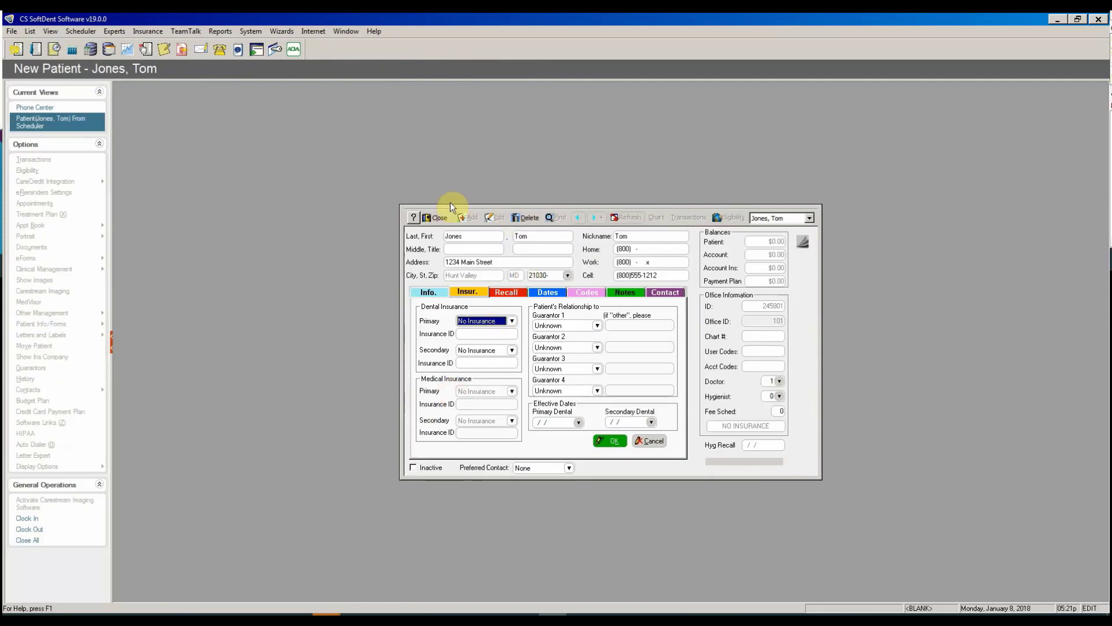
left_click(512, 321)
left_click(481, 339)
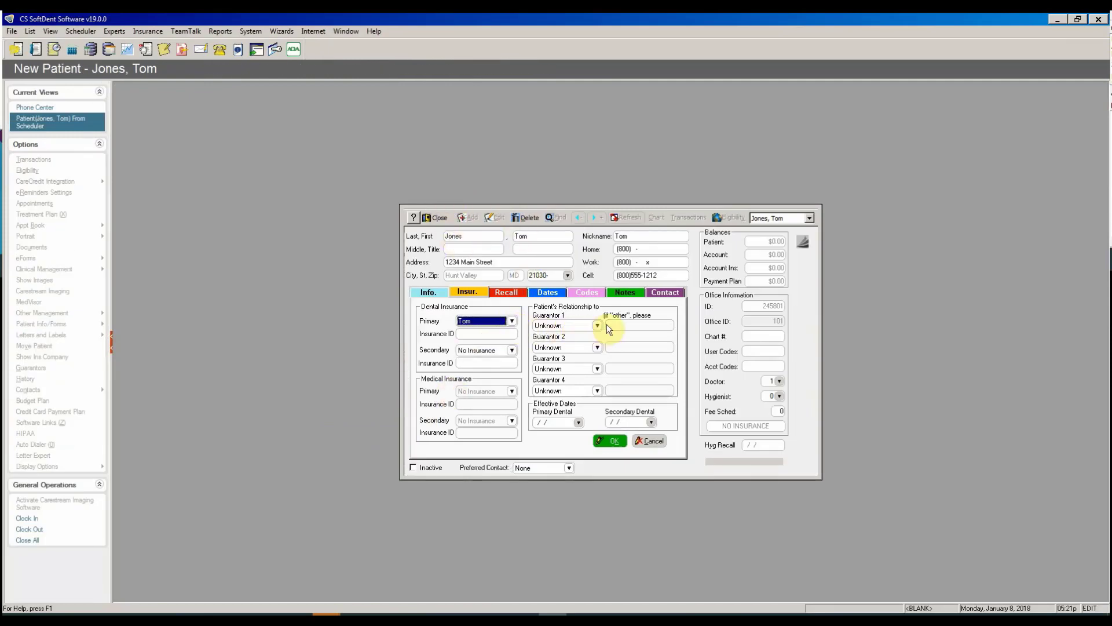
left_click(550, 344)
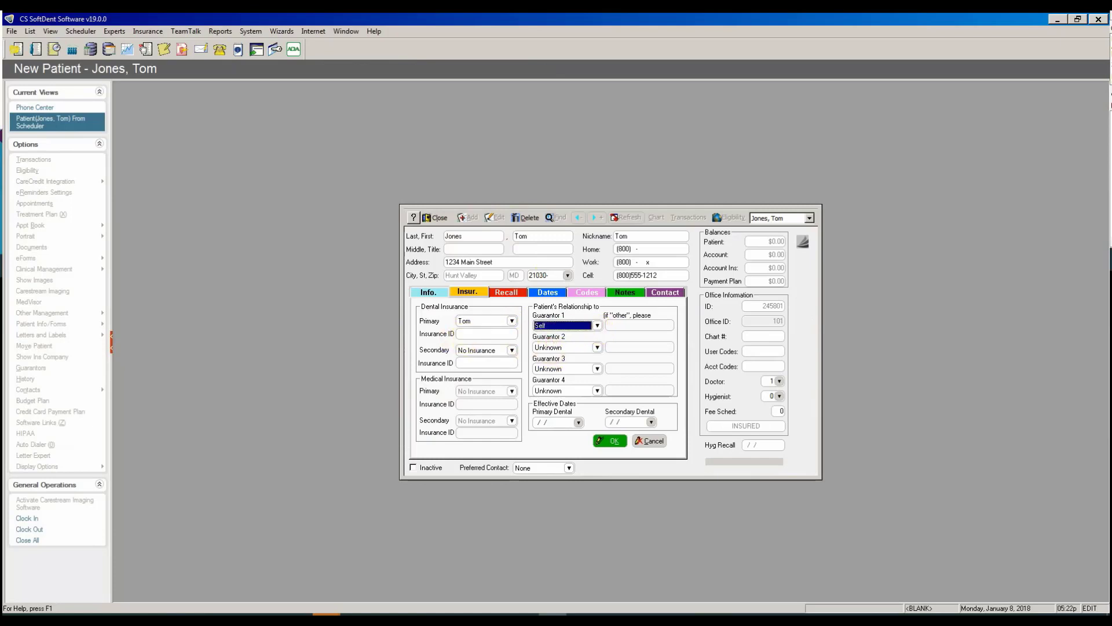
- Record a penicillin allergy in the medical history without a digital signature, and save and activate the new patient
left_click(434, 293)
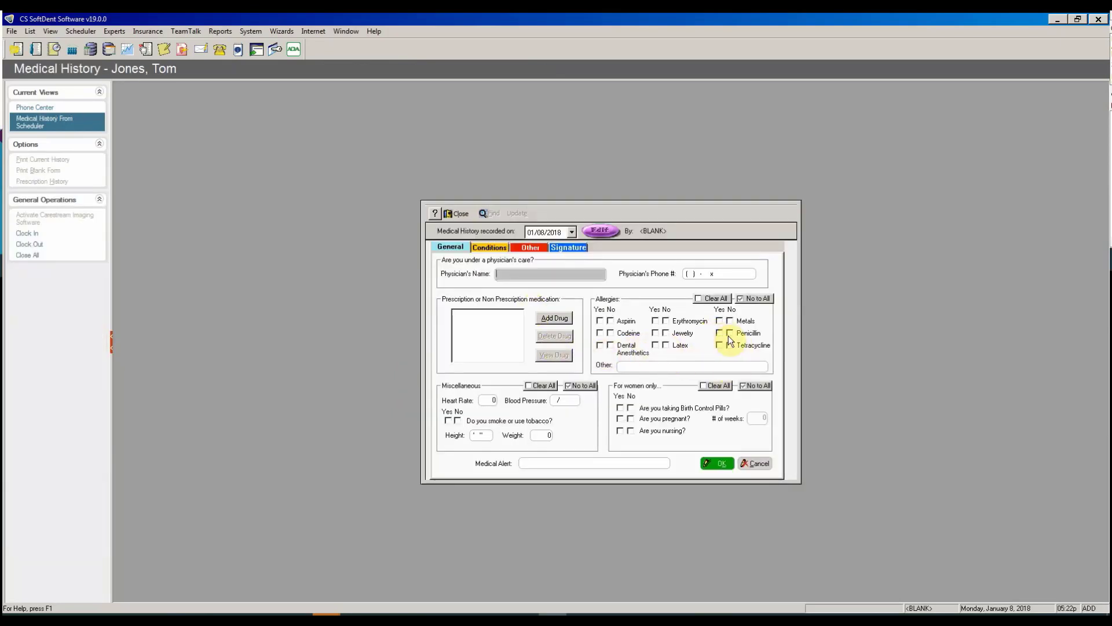
left_click(721, 334)
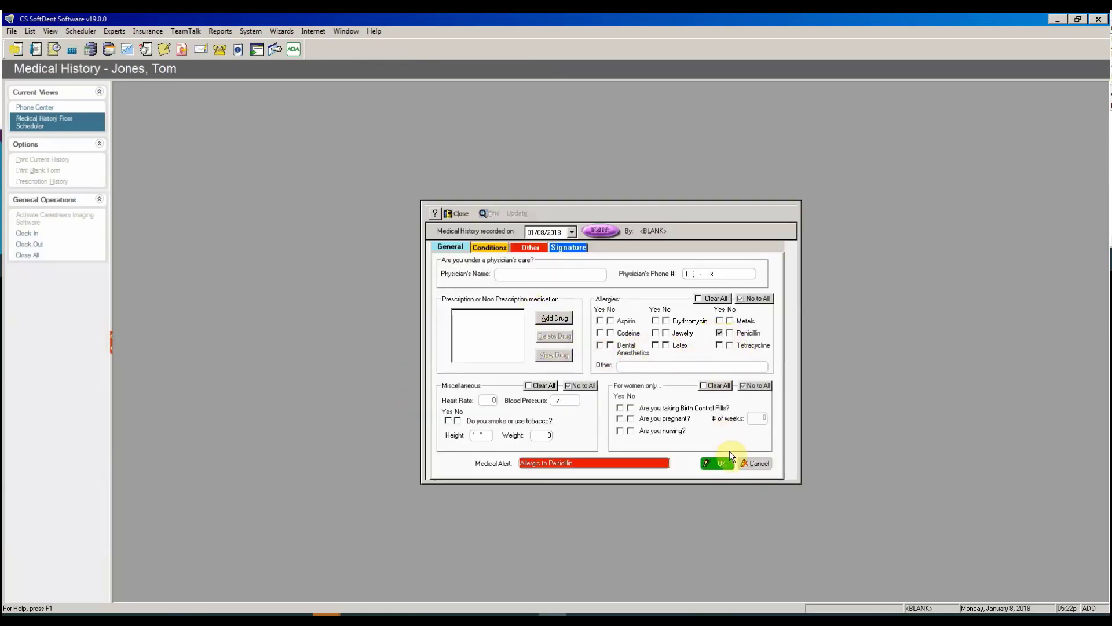
left_click(724, 465)
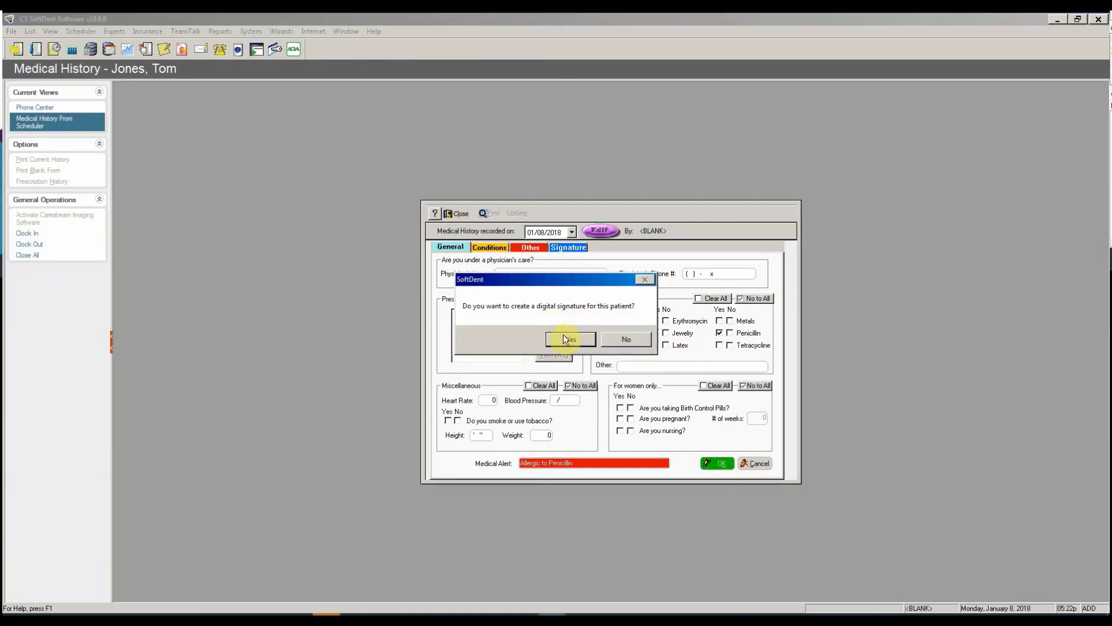
left_click(643, 339)
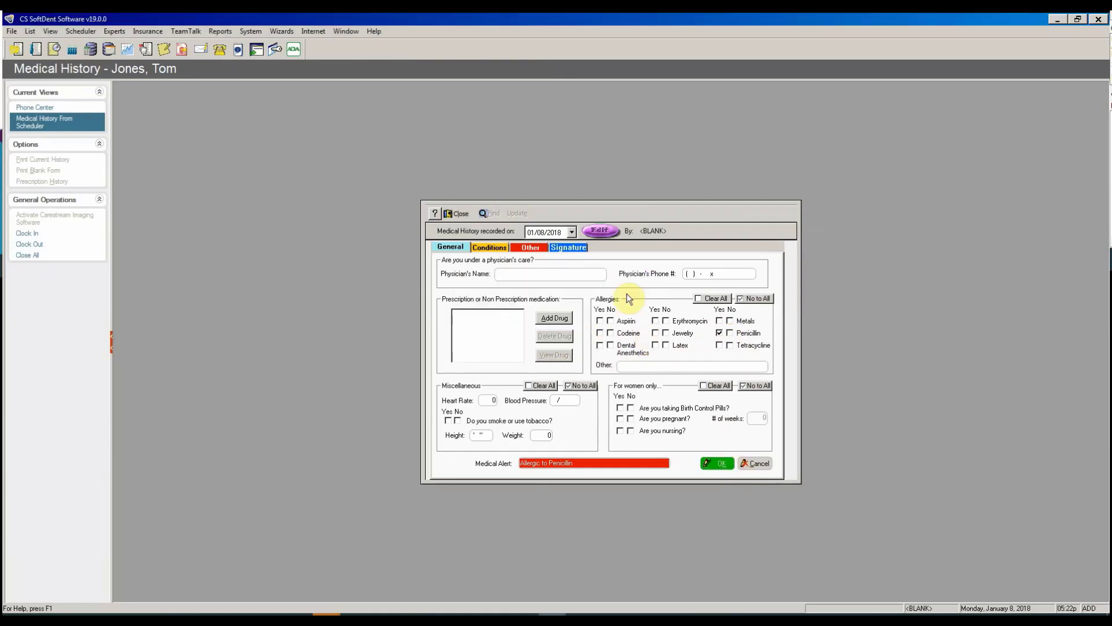
left_click(461, 213)
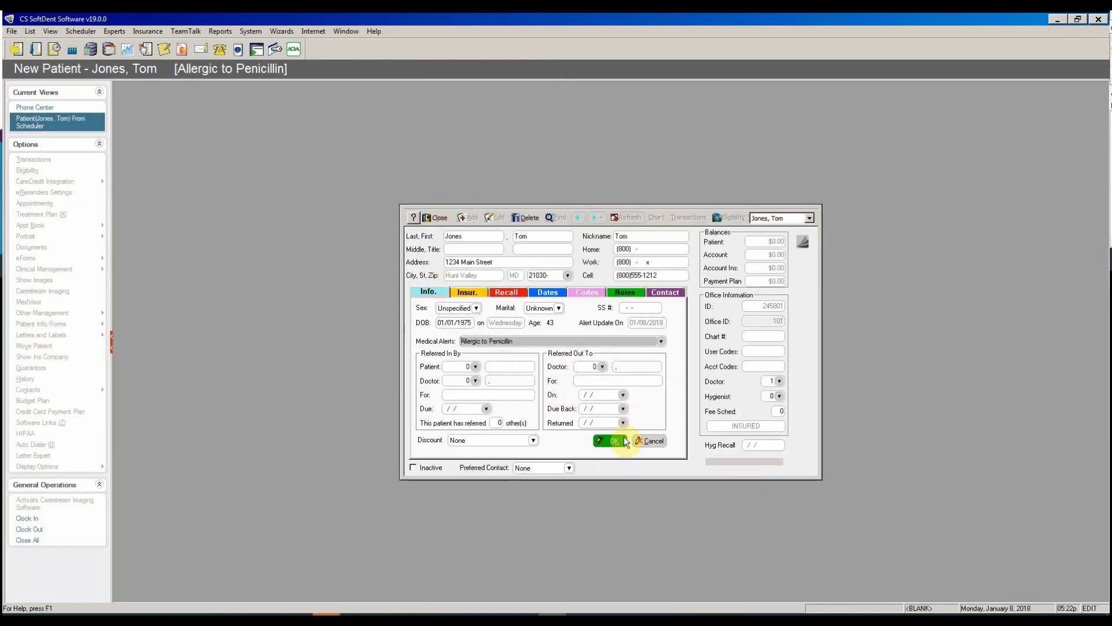
left_click(615, 441)
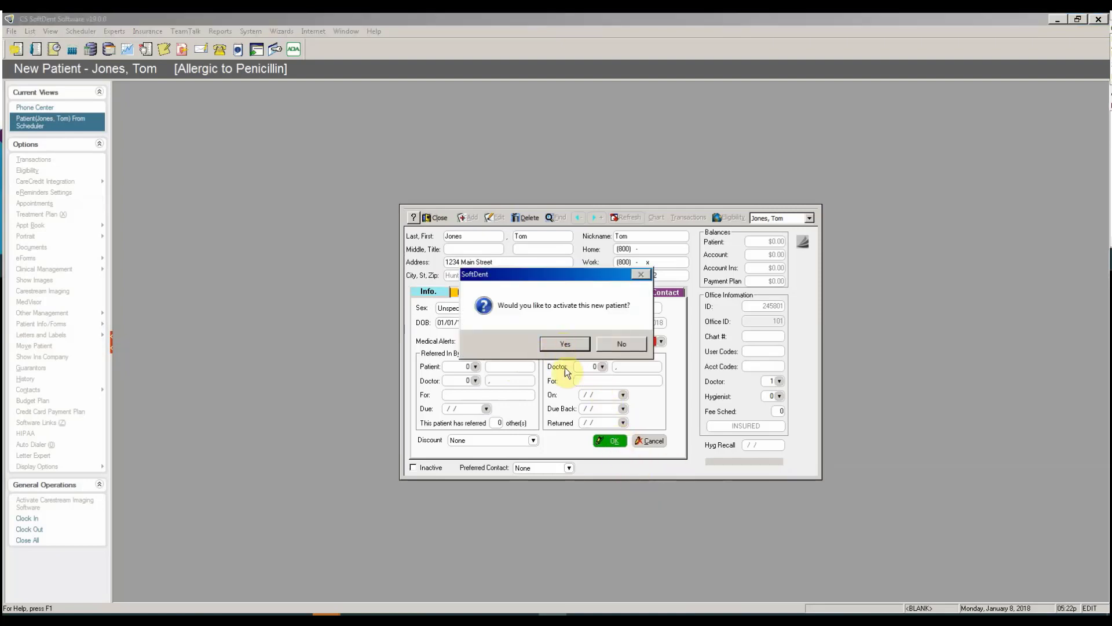
key("Return")
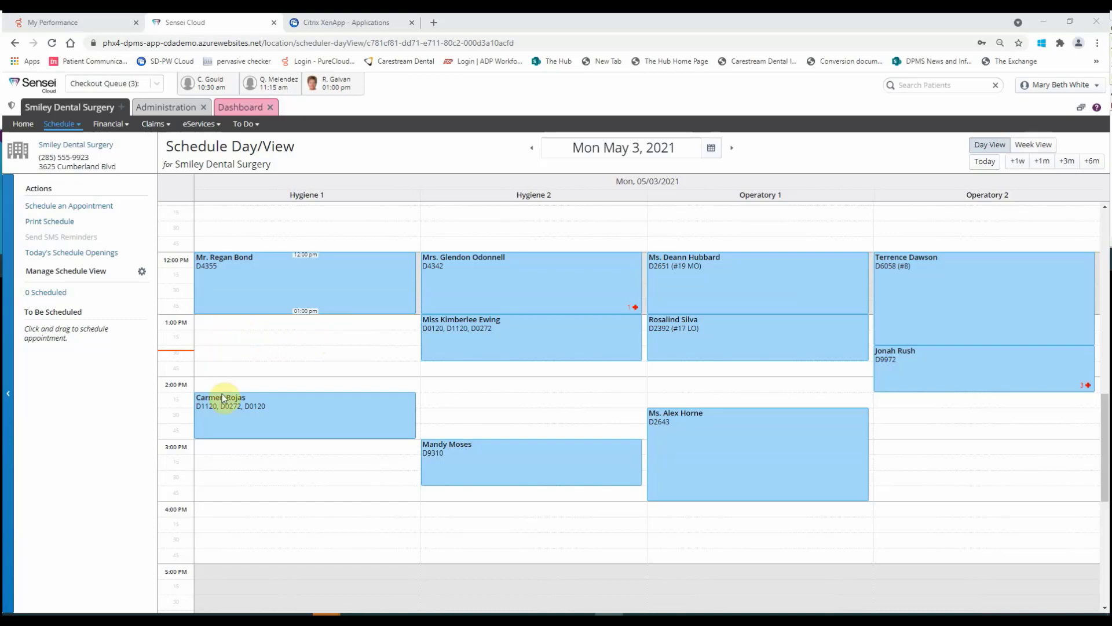
- In Sensei Cloud, reserve 3:00 to 4:00 PM in Hygiene 1 and enter the new patient's name, date of birth and gender Male
left_click(239, 449)
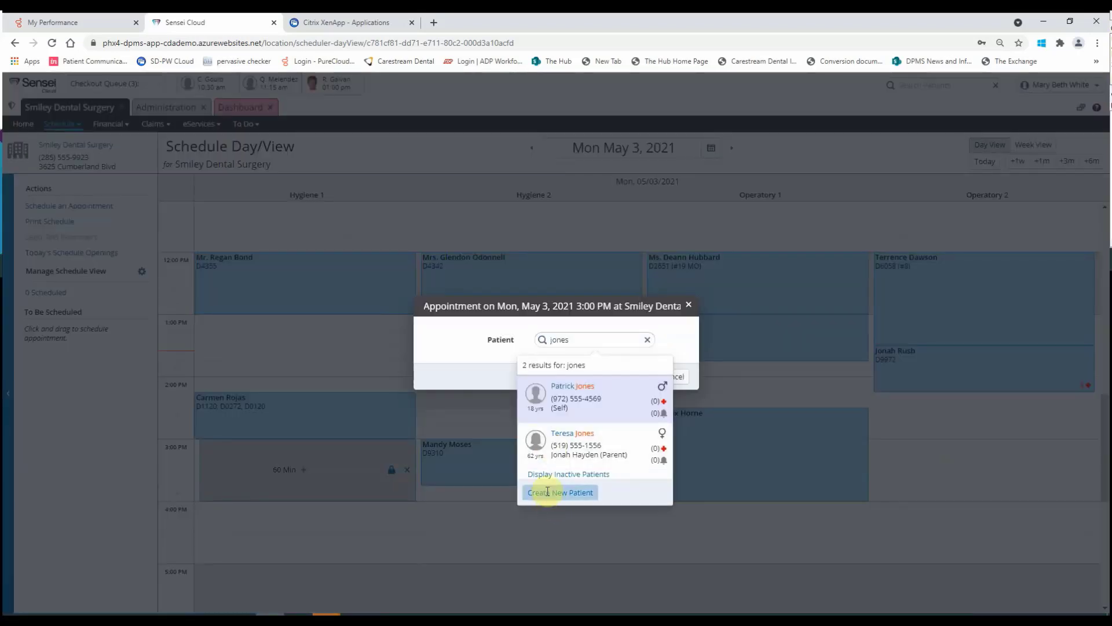
left_click(547, 491)
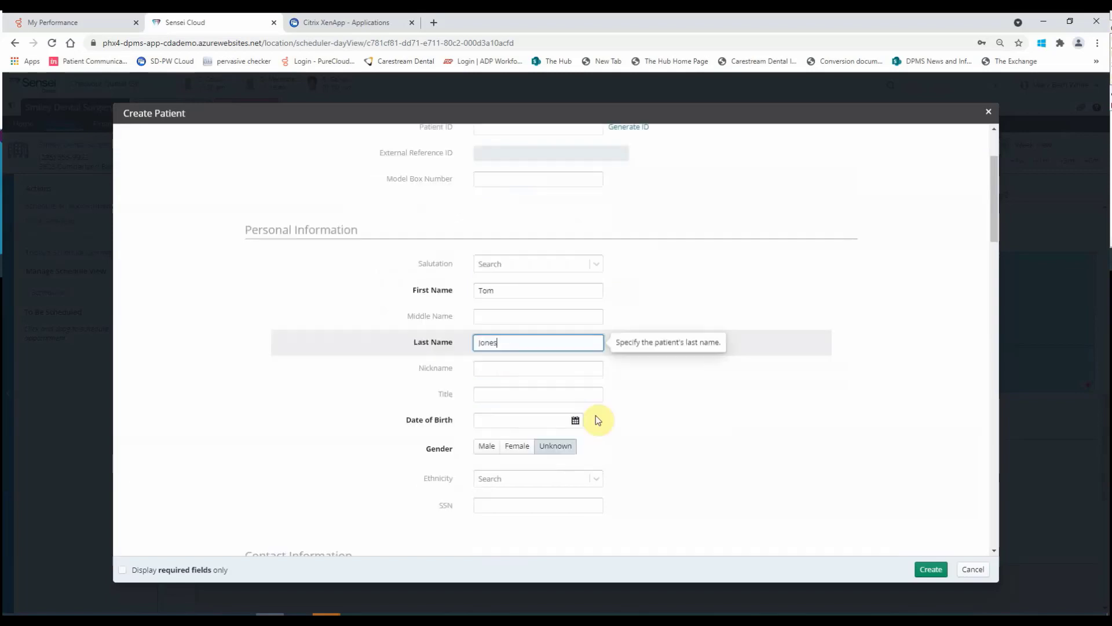
left_click(576, 421)
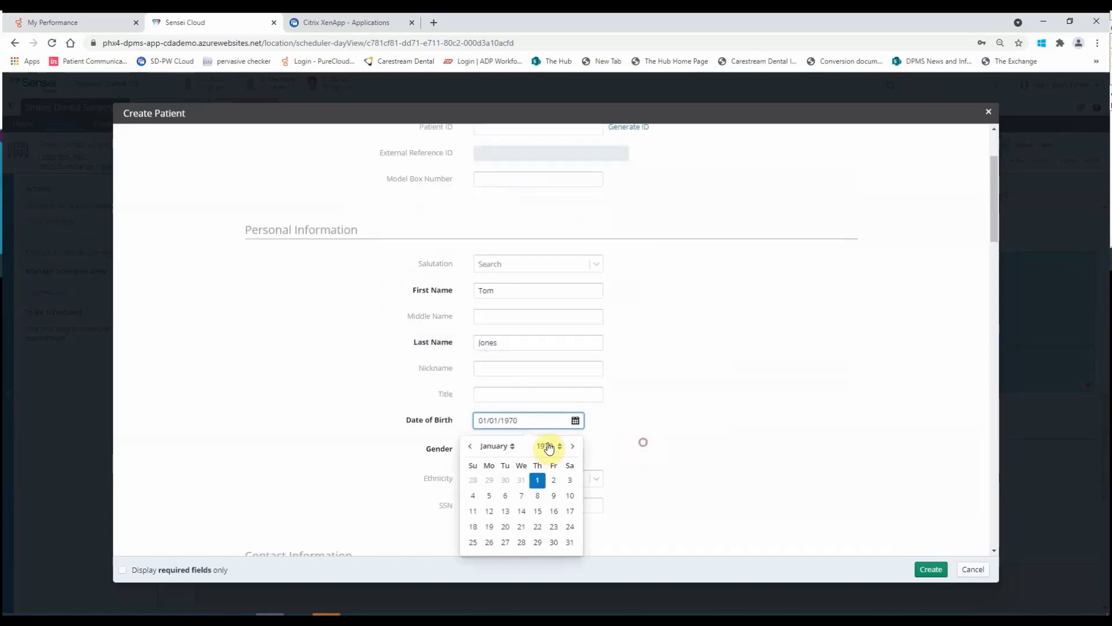
left_click(484, 449)
- Enter the new patient's mobile number and home address in the contact information
scroll(516, 422, "down", 4)
scroll(501, 379, "down", 1)
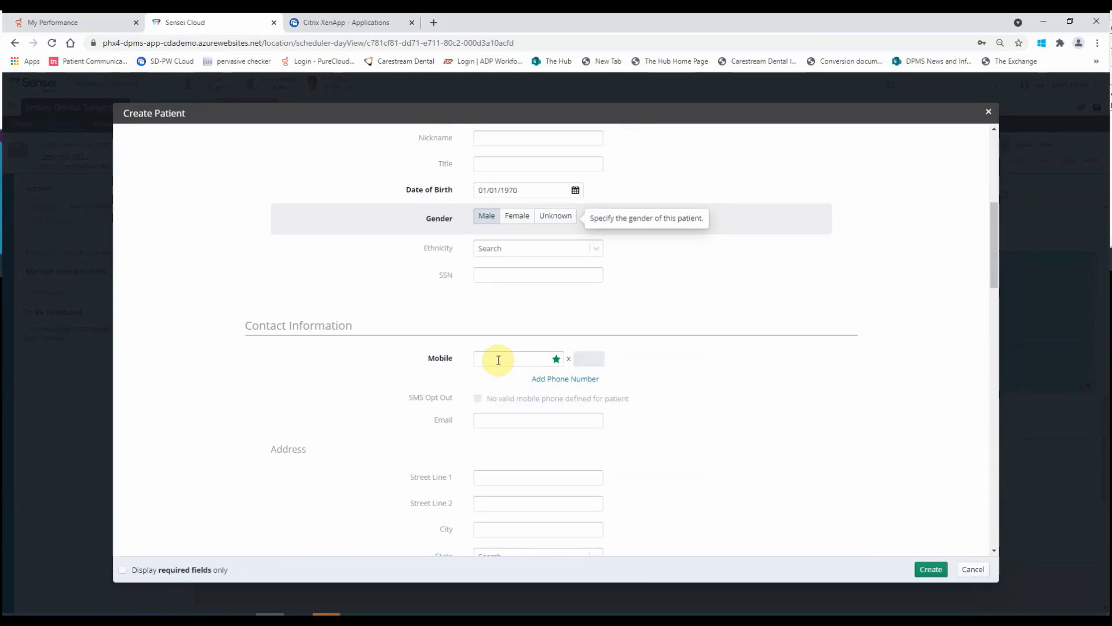
left_click(497, 360)
key("ctrl+v")
scroll(487, 402, "down", 2)
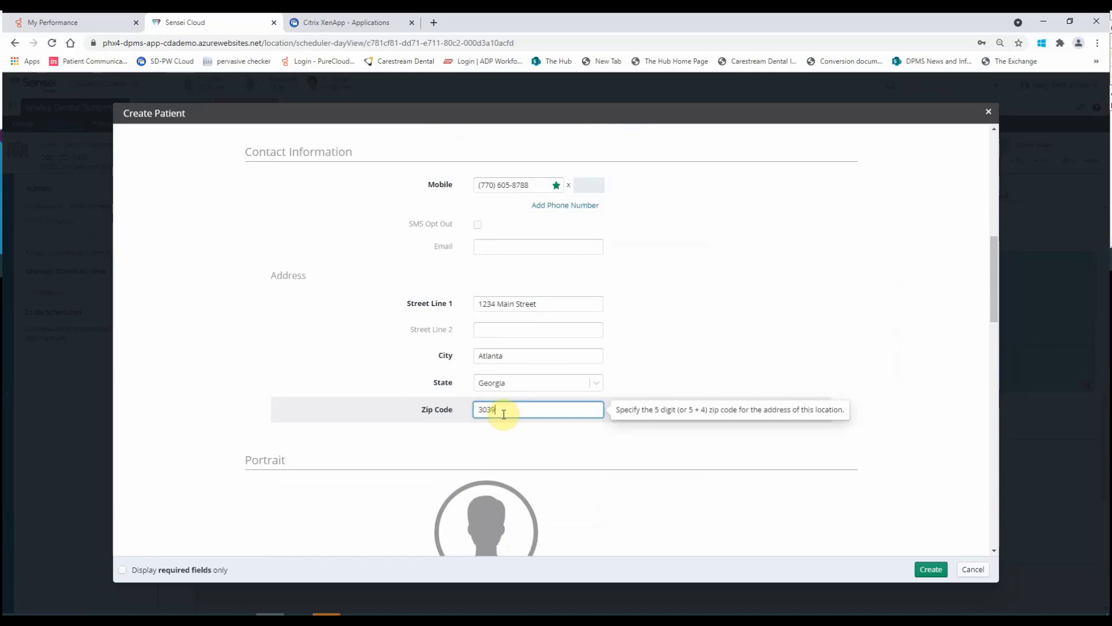
key("BackSpace")
type("39")
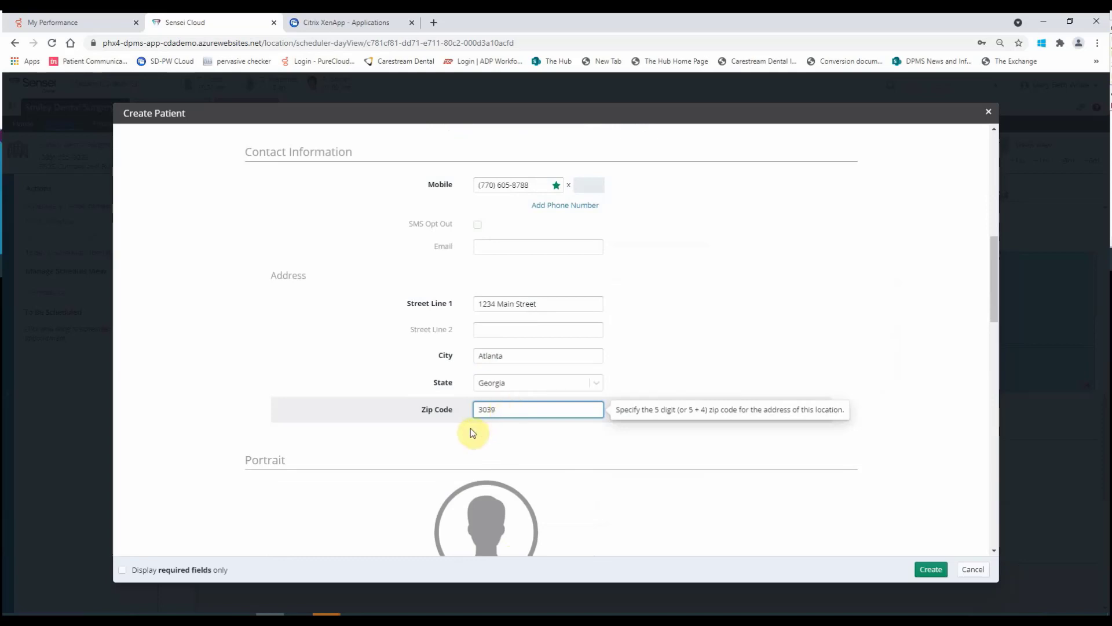
- Add a primary insurance policy with the patient as policyholder and the Hewlett Packard plan, and create the patient
scroll(333, 415, "down", 8)
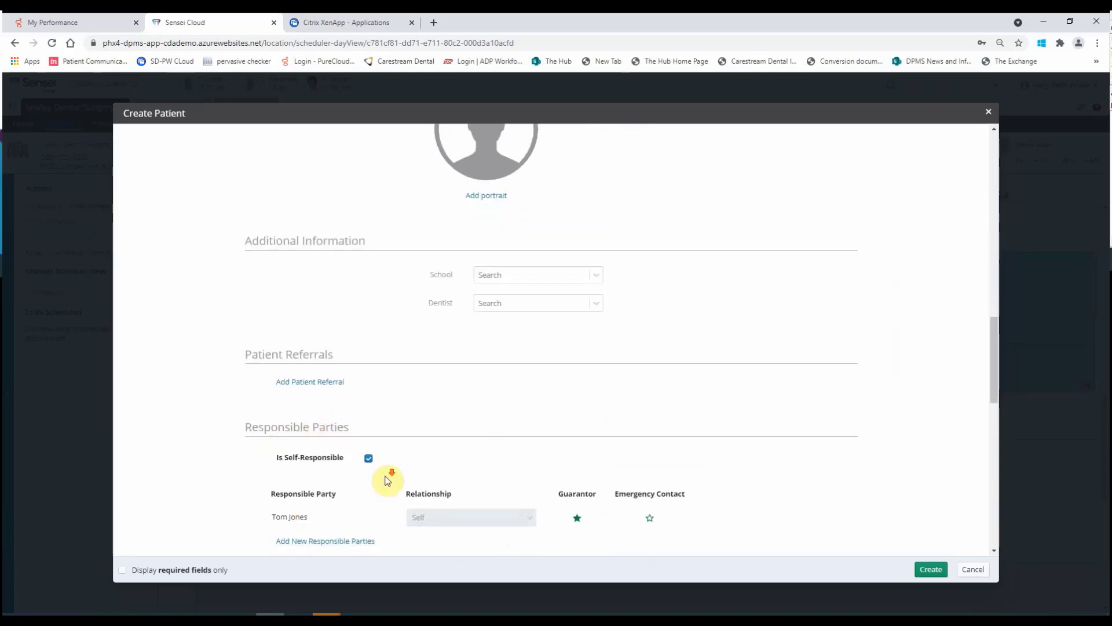
scroll(385, 461, "down", 2)
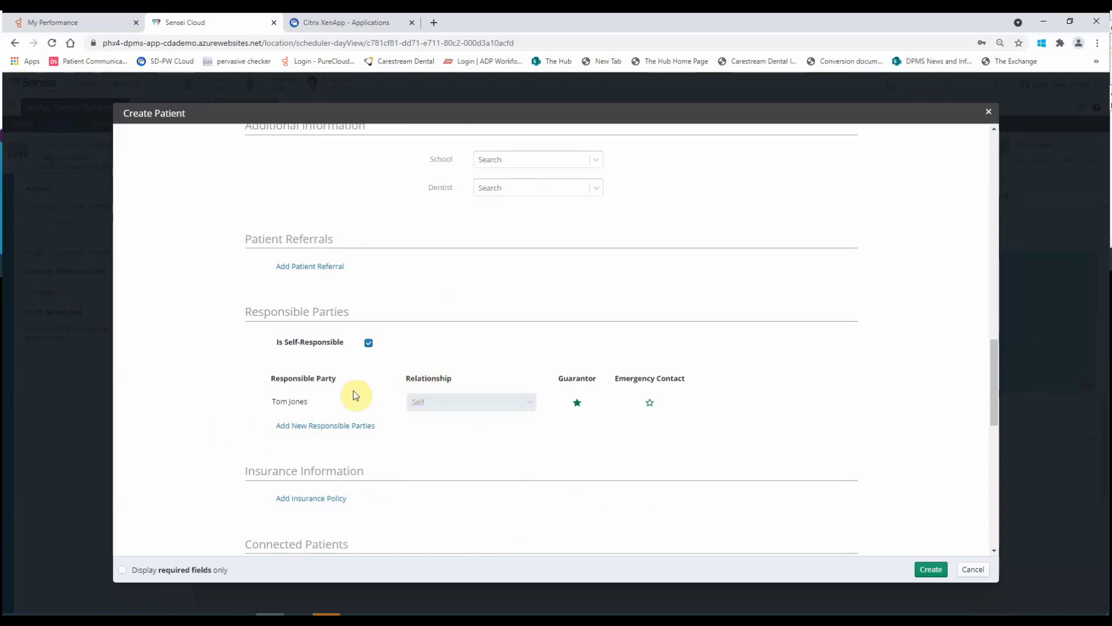
scroll(339, 404, "down", 2)
left_click(314, 384)
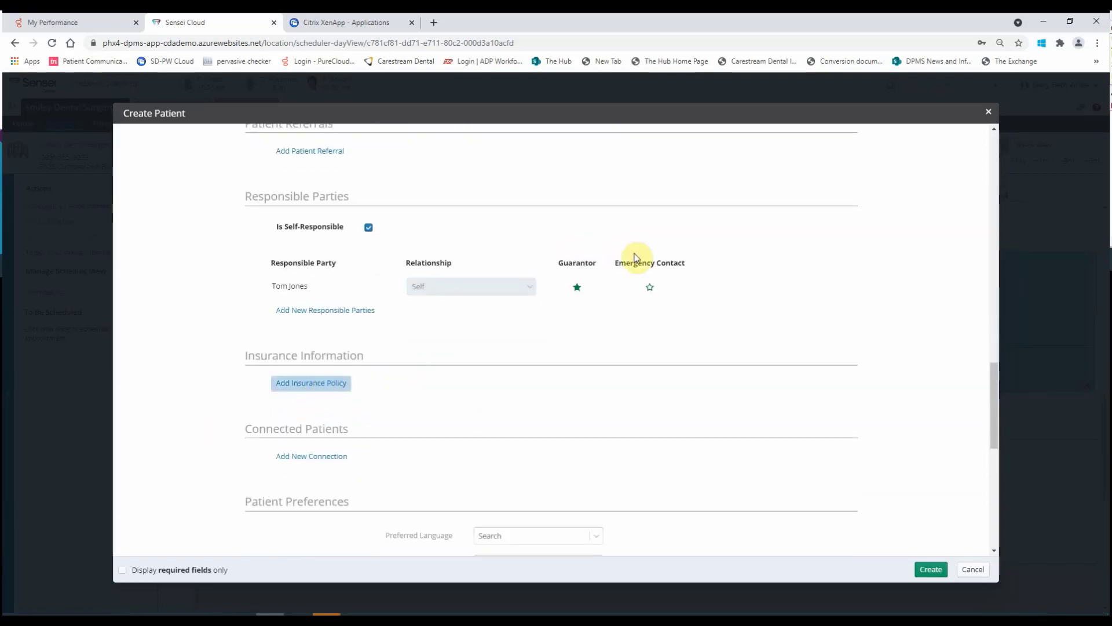
left_click(631, 288)
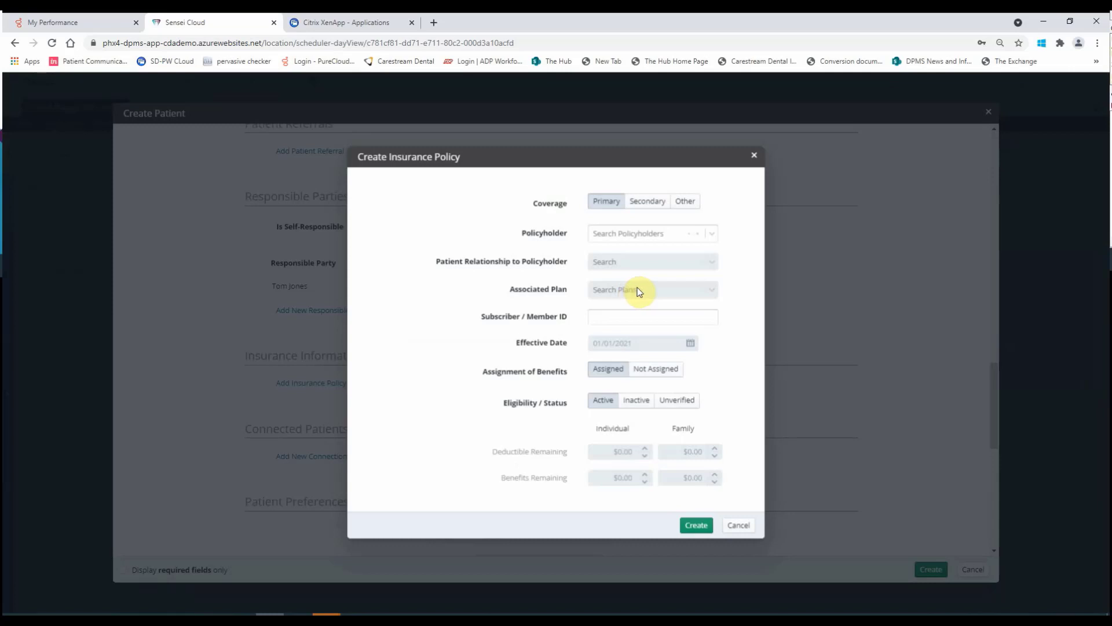
left_click(637, 290)
type("hew")
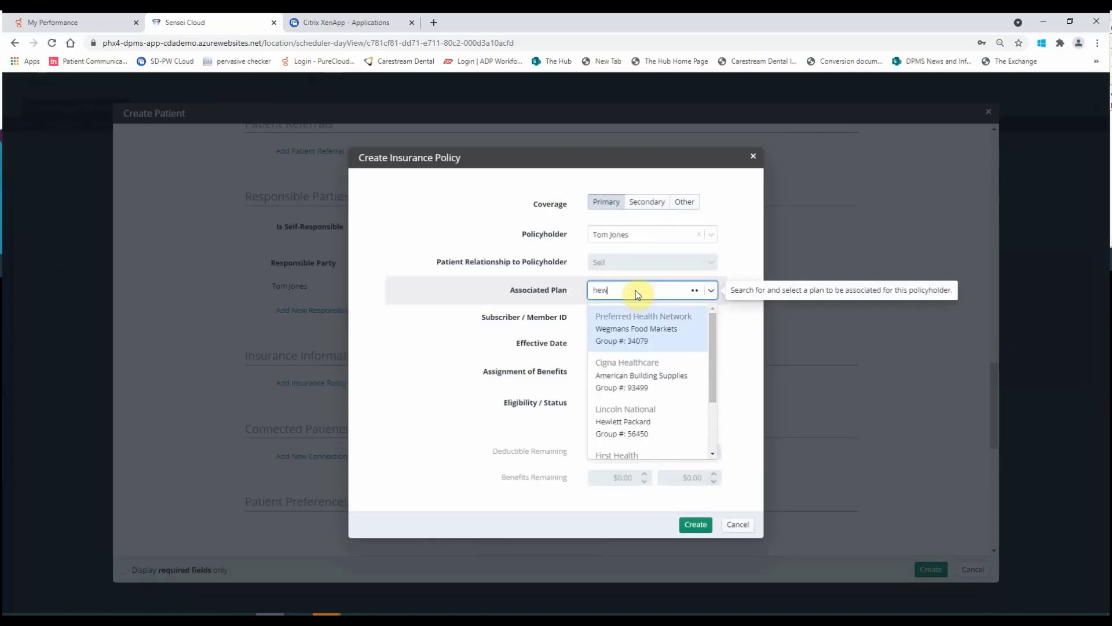
type("lit")
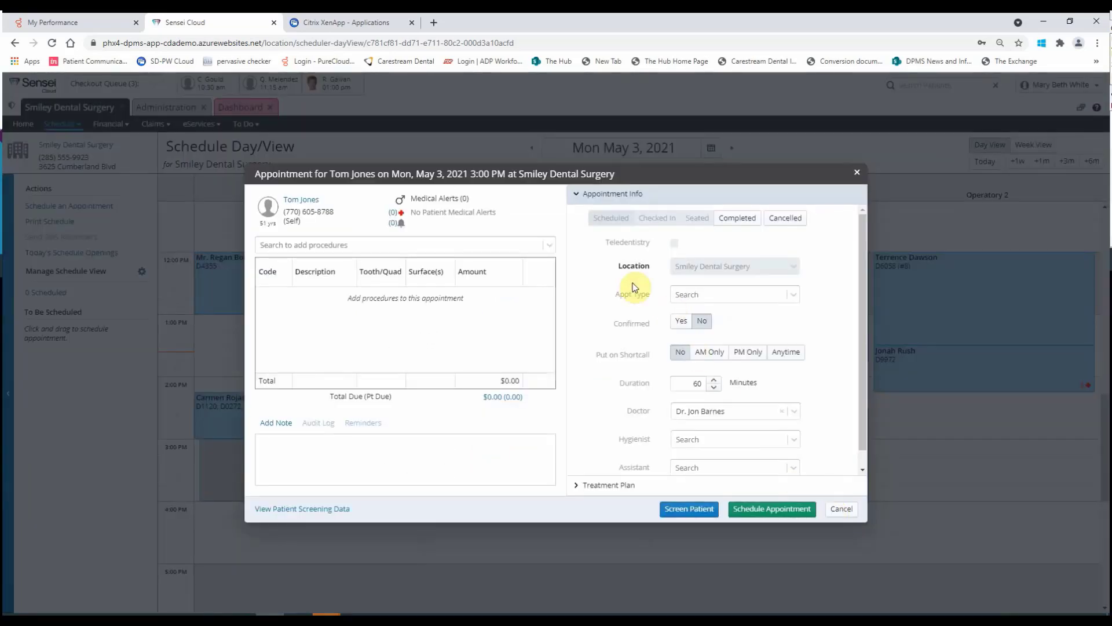
- Add procedure D0150 to the 3:00 PM appointment and schedule it without screening the patient
left_click(310, 246)
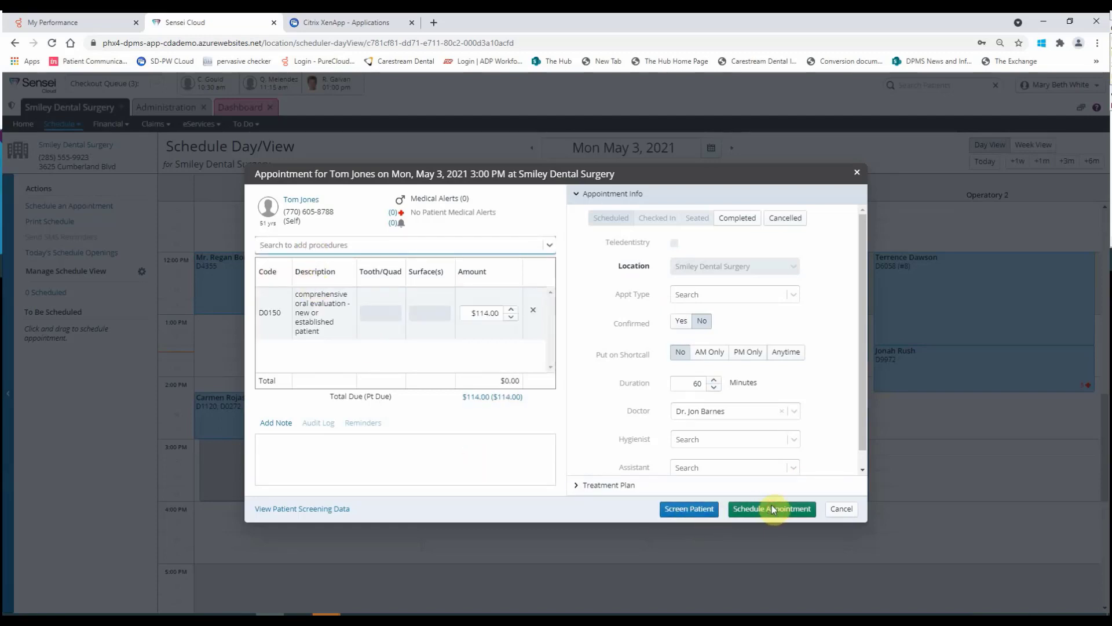
left_click(601, 384)
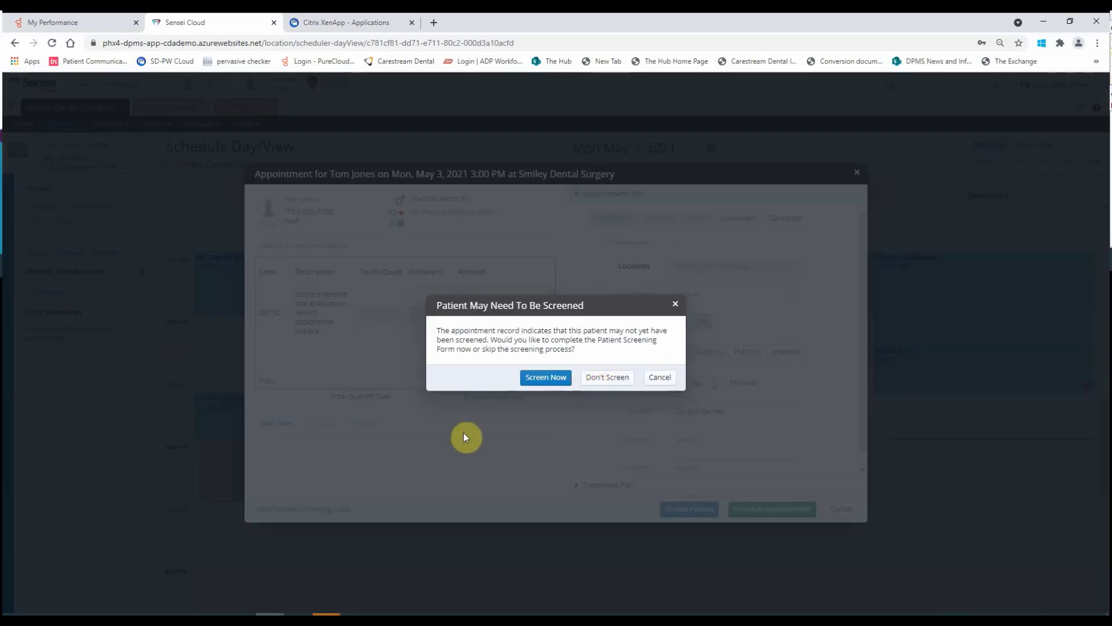
key("Escape")
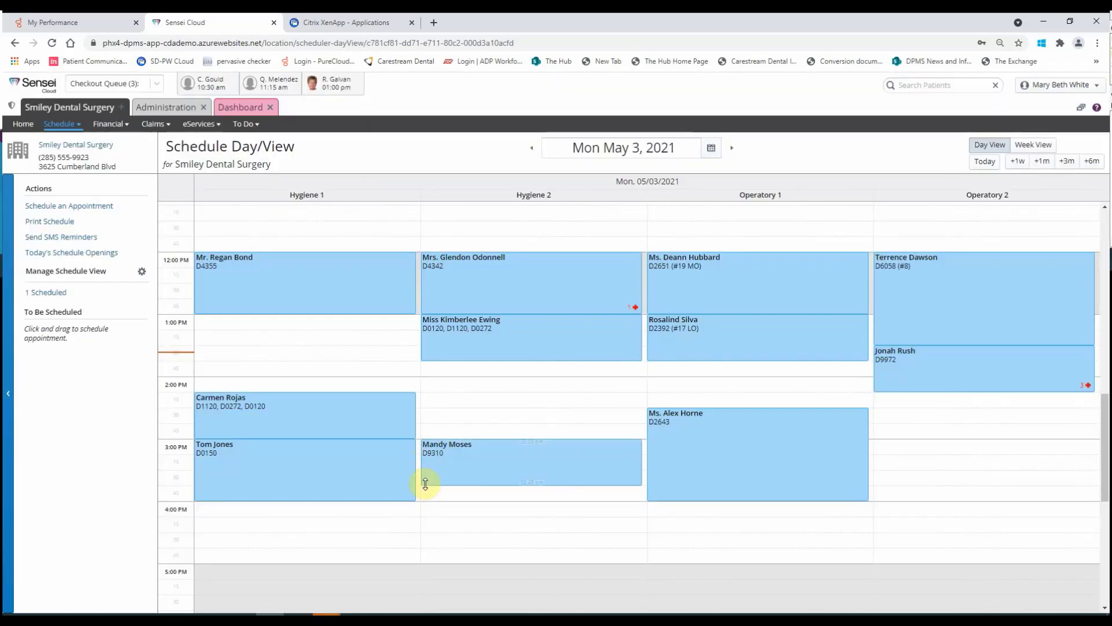